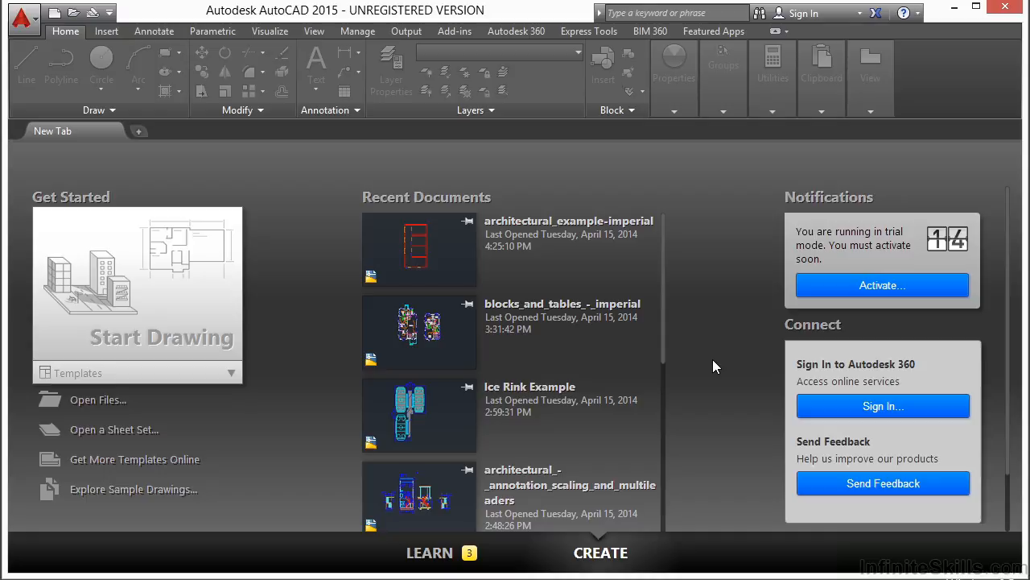
# - Open the existing drawing architectural_example-imperial.dwg from the 09 folder
pyautogui.click(88, 400)
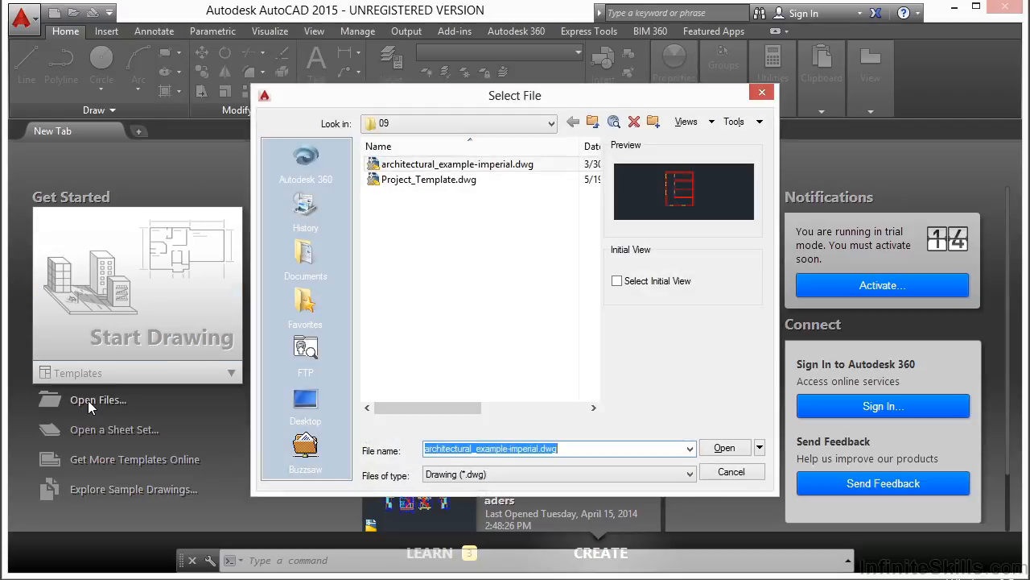
pyautogui.click(439, 166)
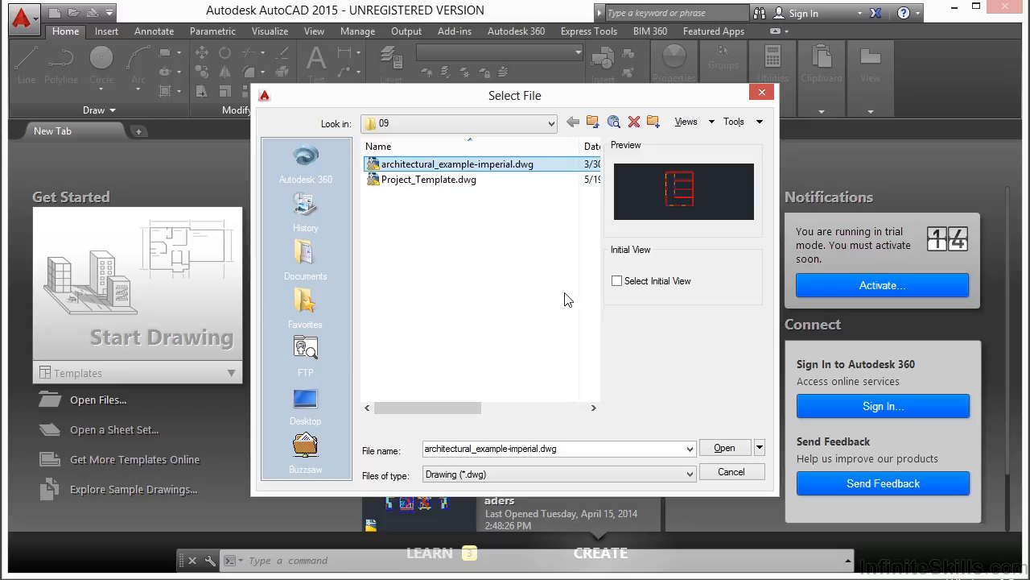
pyautogui.click(729, 448)
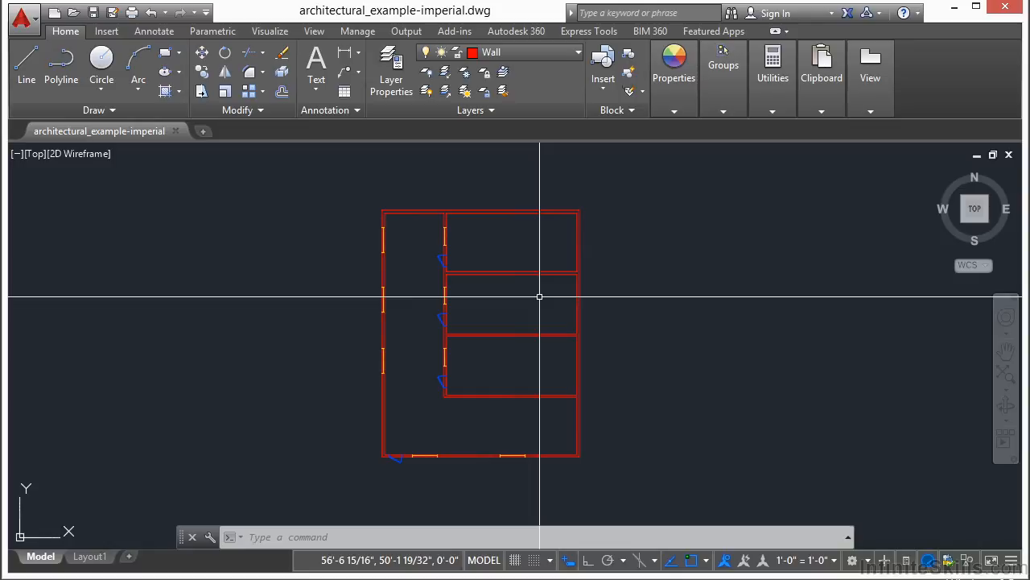
# - Display the object properties and inspect those of the inner top wall line in the floor plan's upper-left room
pyautogui.hotkey('ctrl', '1')
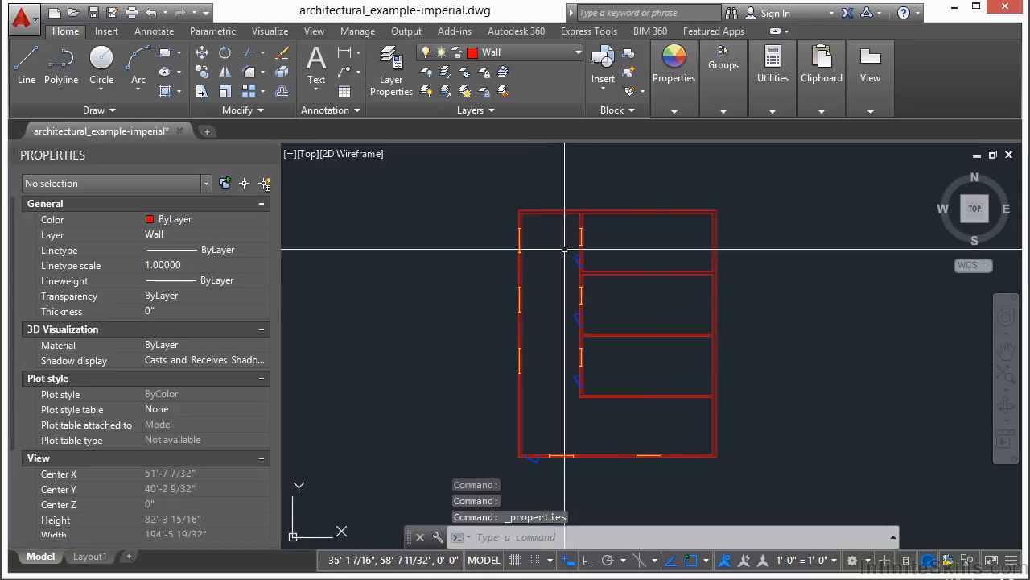
pyautogui.scroll(2, 563, 221)
pyautogui.click(602, 232)
pyautogui.scroll(3, 603, 231)
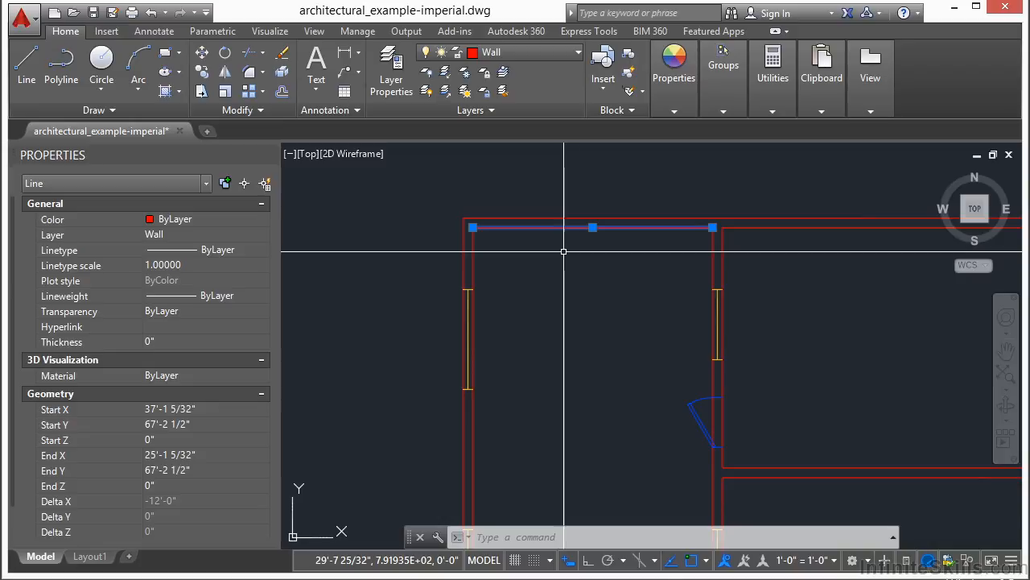
pyautogui.press('Escape')
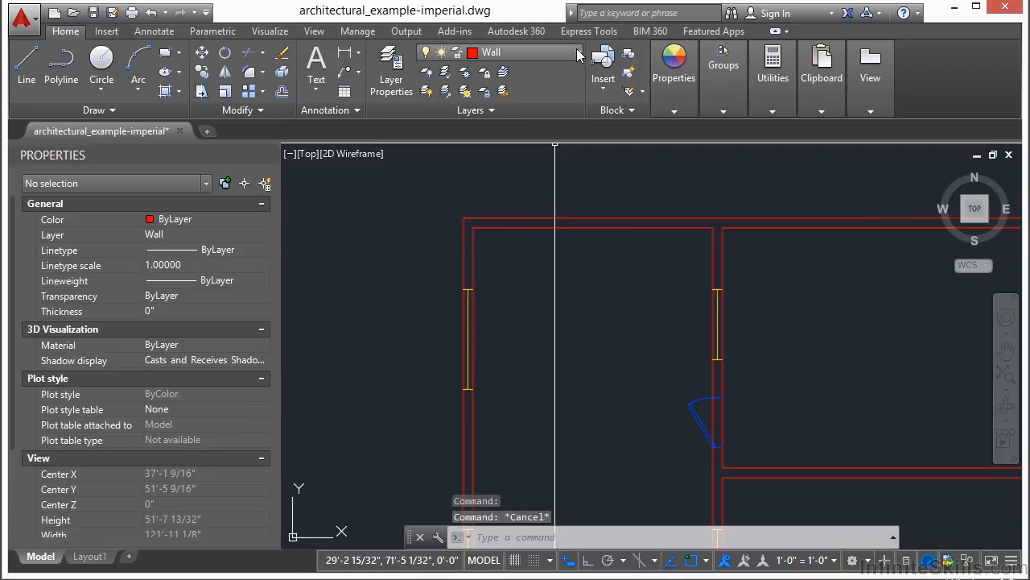
# - Change the Wall layer's color to yellow in the layer properties
pyautogui.click(391, 71)
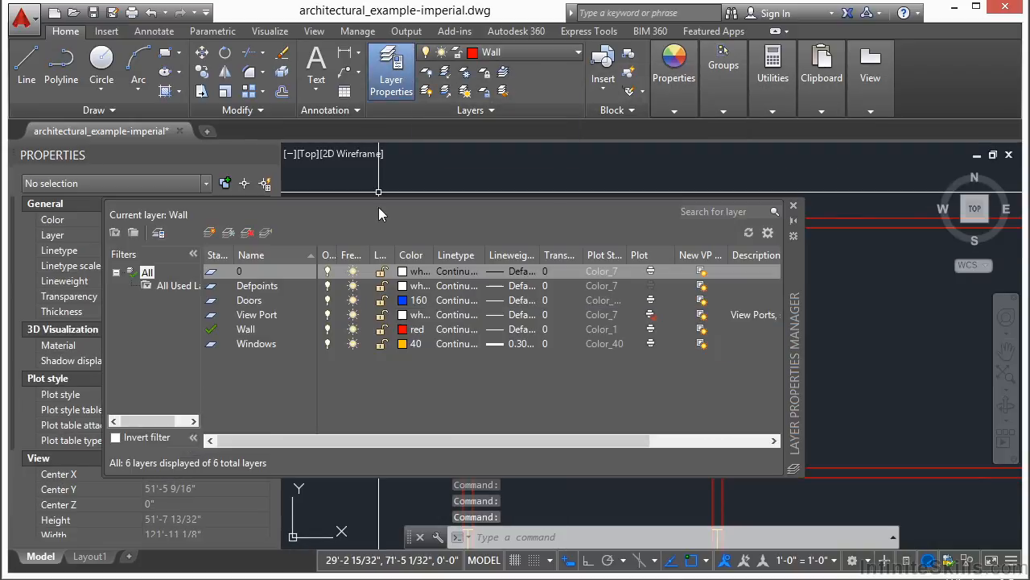
pyautogui.click(273, 329)
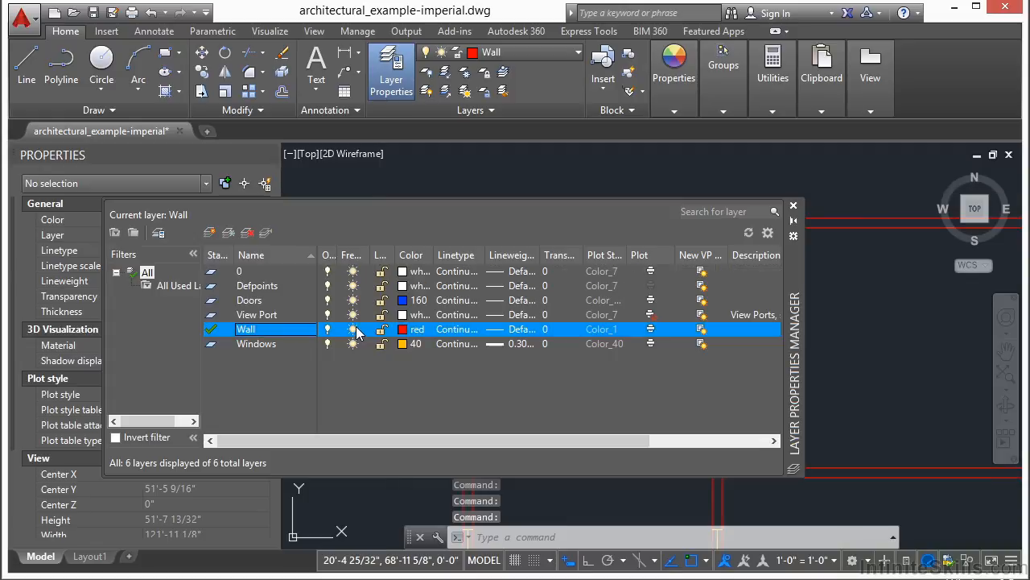
pyautogui.click(413, 329)
pyautogui.click(405, 333)
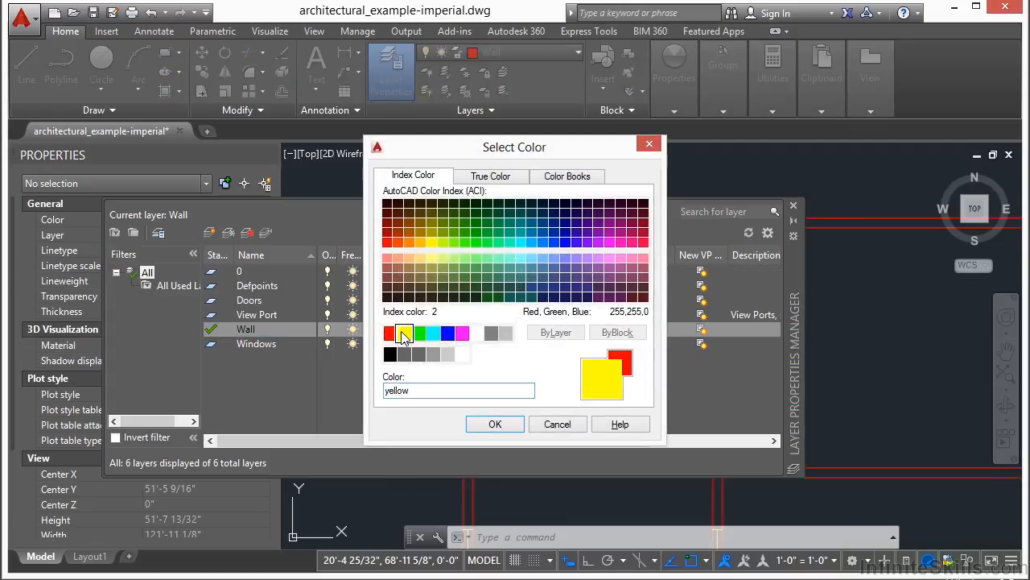
pyautogui.click(493, 424)
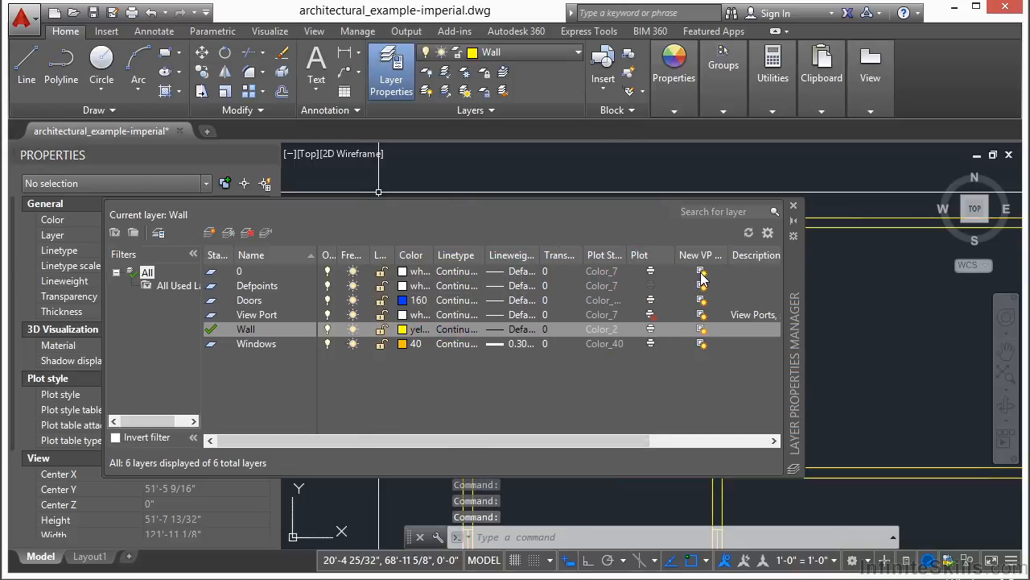
pyautogui.click(793, 205)
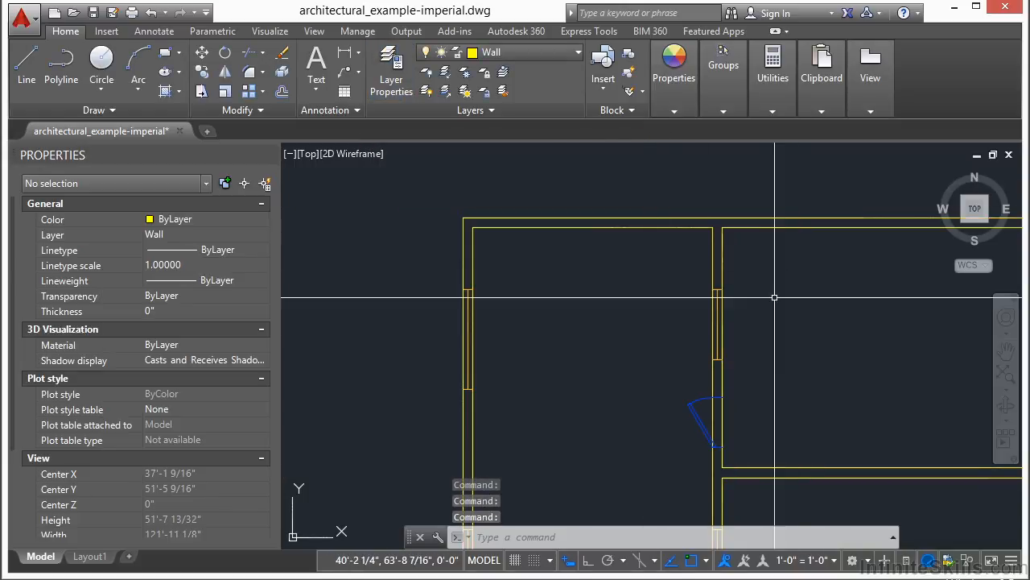
# - Override the color of the four wall lines at the floor plan's upper-left corner to Red
pyautogui.click(612, 228)
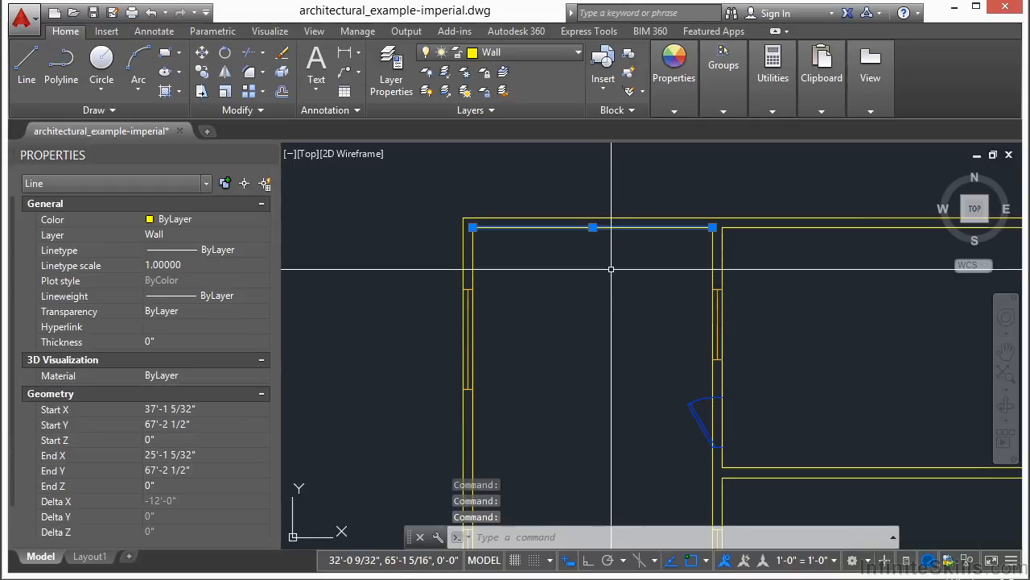
pyautogui.click(513, 202)
pyautogui.click(441, 251)
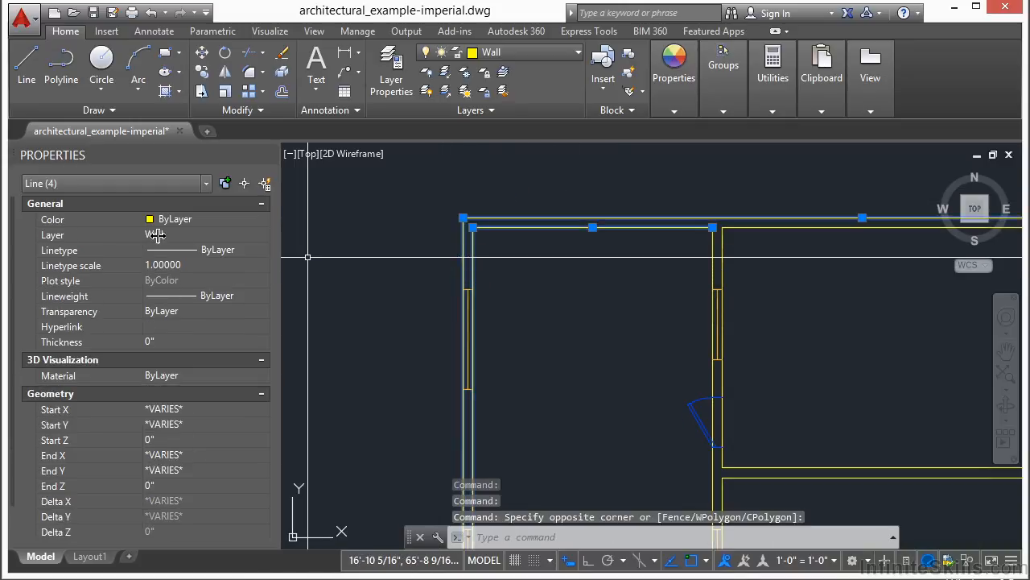
pyautogui.click(197, 220)
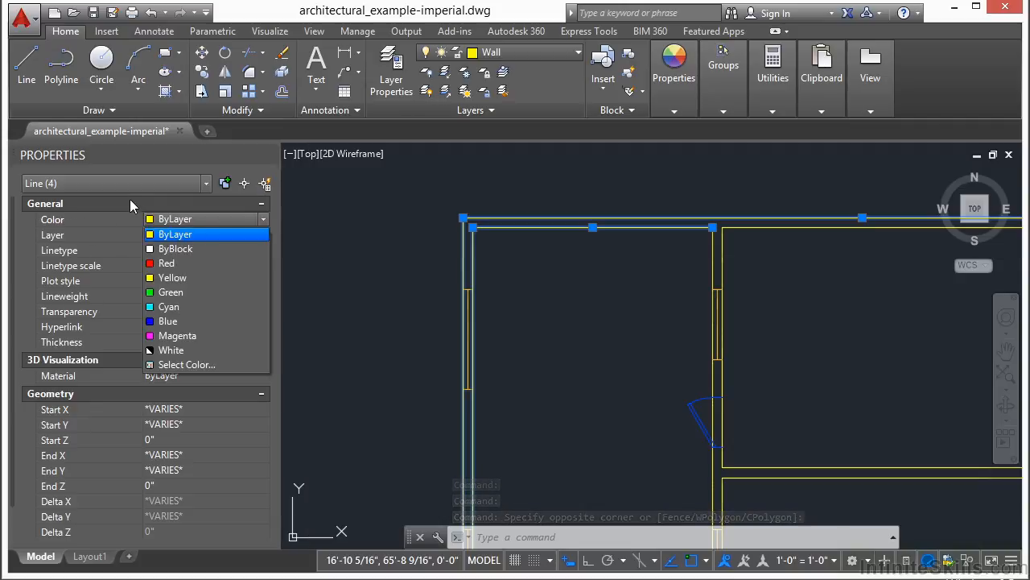
pyautogui.click(175, 263)
pyautogui.press('Escape')
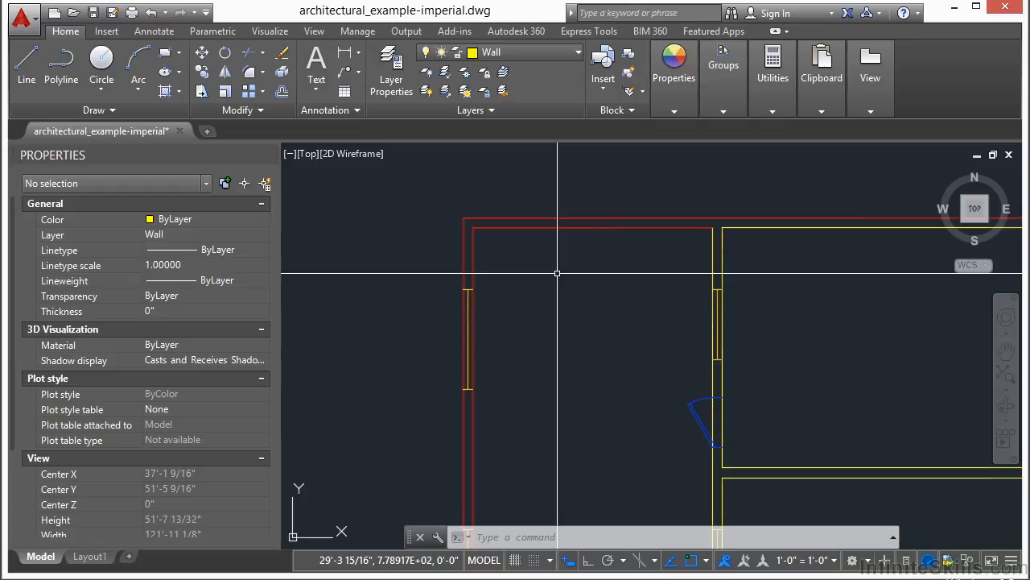
# - Change the Wall layer's color to magenta
pyautogui.click(576, 52)
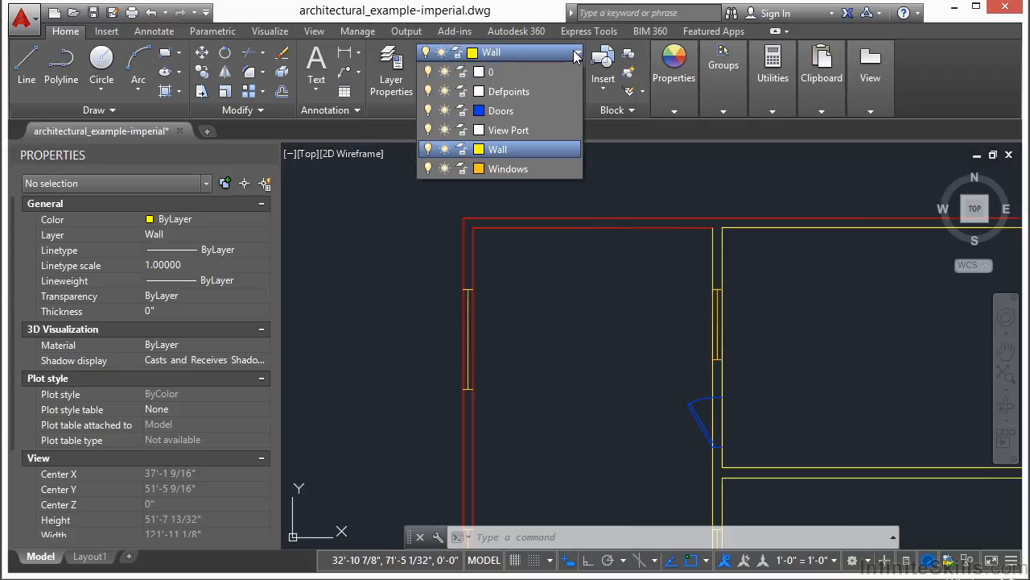
pyautogui.click(479, 150)
pyautogui.click(462, 332)
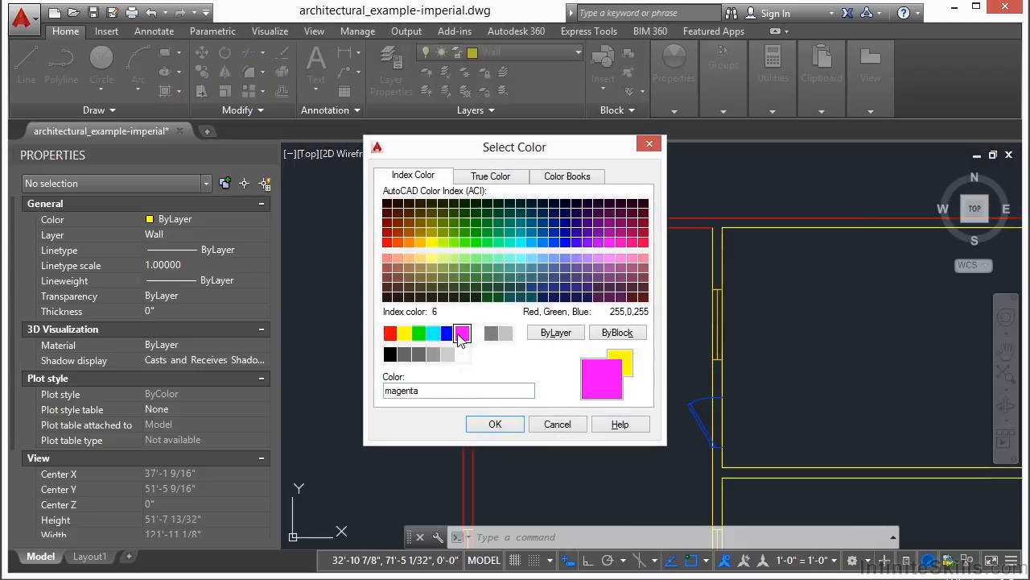
pyautogui.click(495, 425)
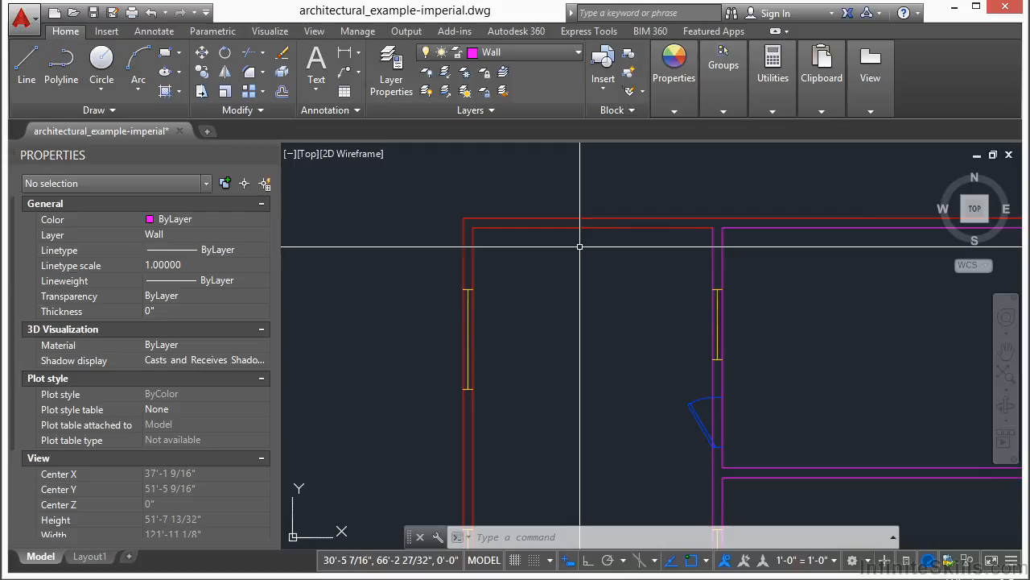
# - Switch to Layout1, activate its viewport, zoom to the drawing extents and enlarge the junction of the top wall and interior partition
pyautogui.click(89, 556)
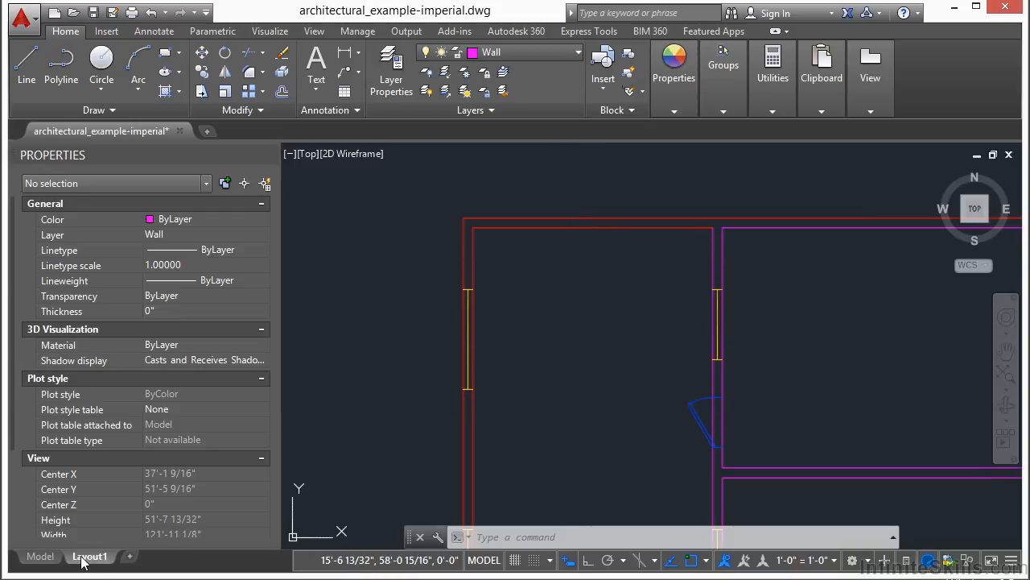
pyautogui.doubleClick(603, 315)
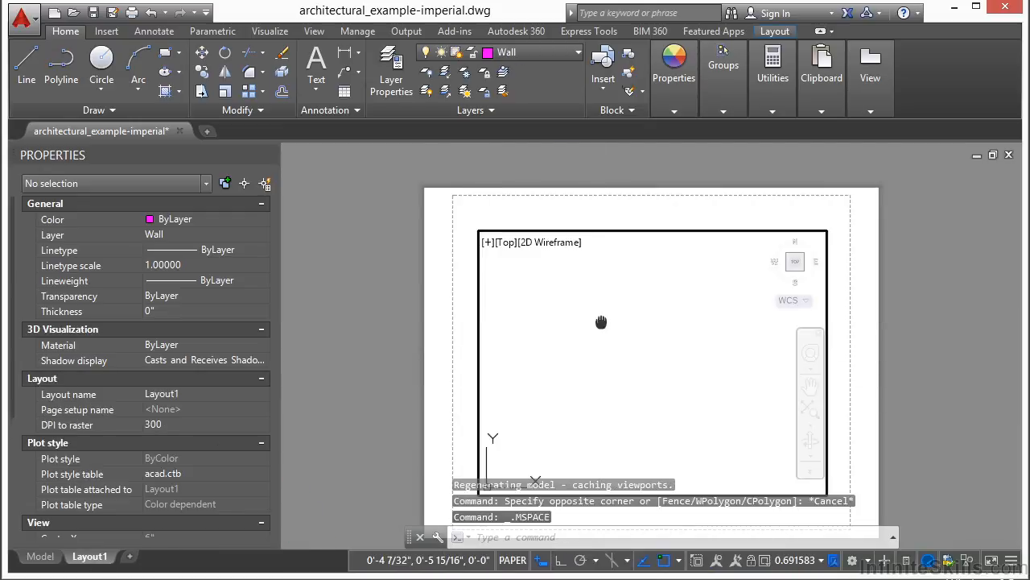
pyautogui.middleClick(601, 321)
pyautogui.middleClick(601, 321)
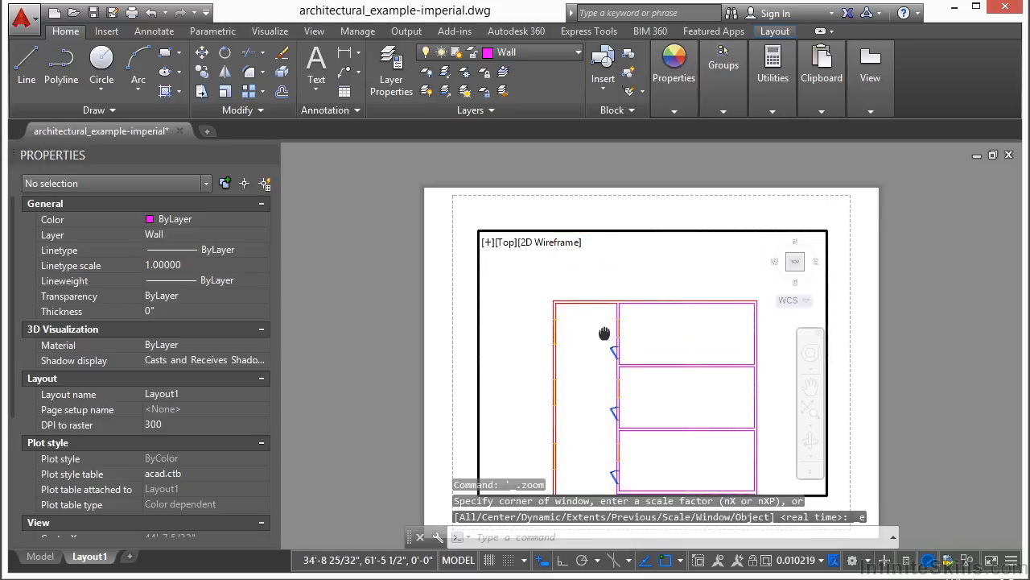
pyautogui.scroll(8, 616, 290)
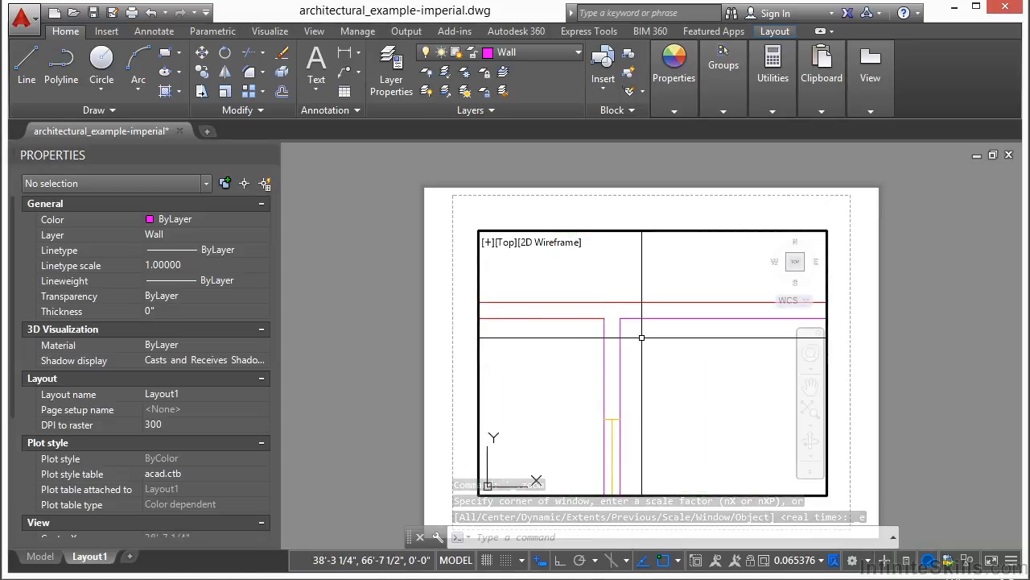
# - Return to paper space on Layout1 and set the Wall layer's color to index 254
pyautogui.doubleClick(851, 341)
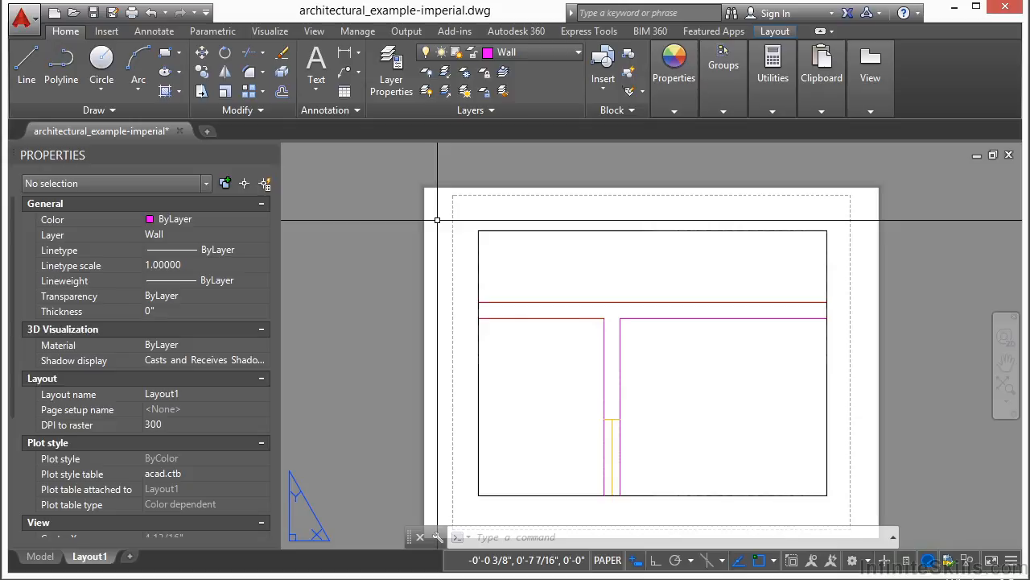
pyautogui.click(563, 52)
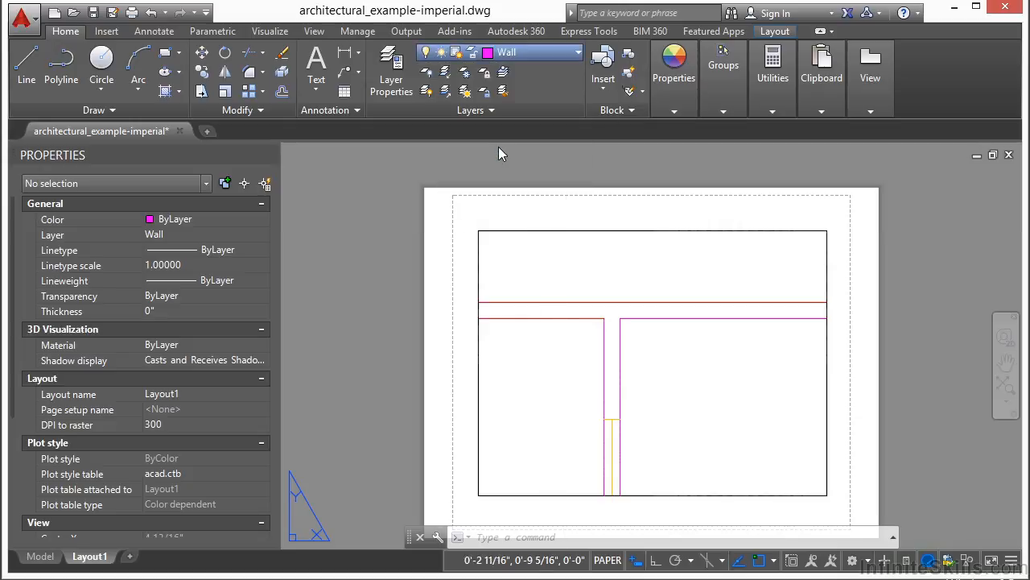
pyautogui.click(493, 150)
pyautogui.click(447, 354)
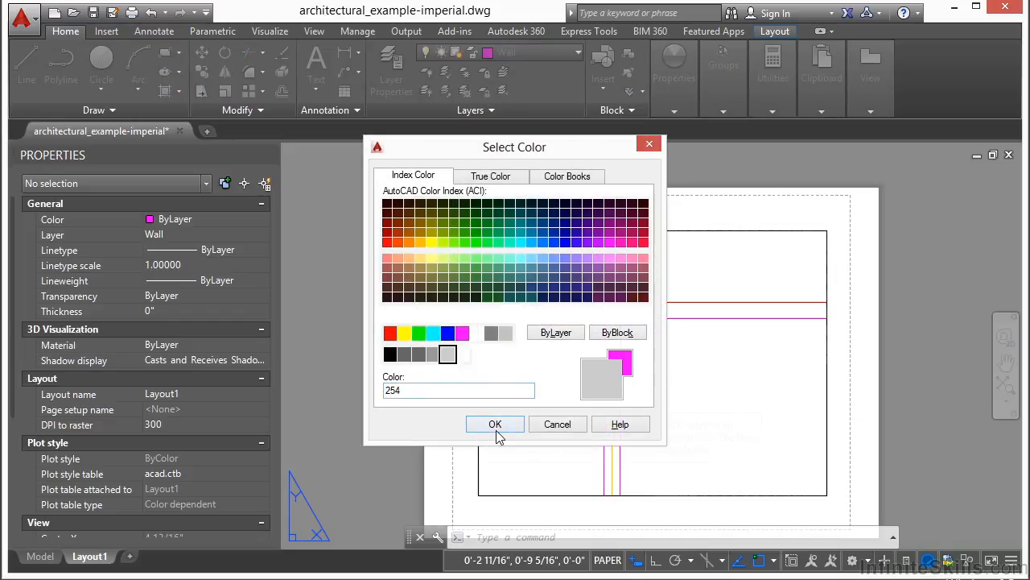
pyautogui.click(496, 425)
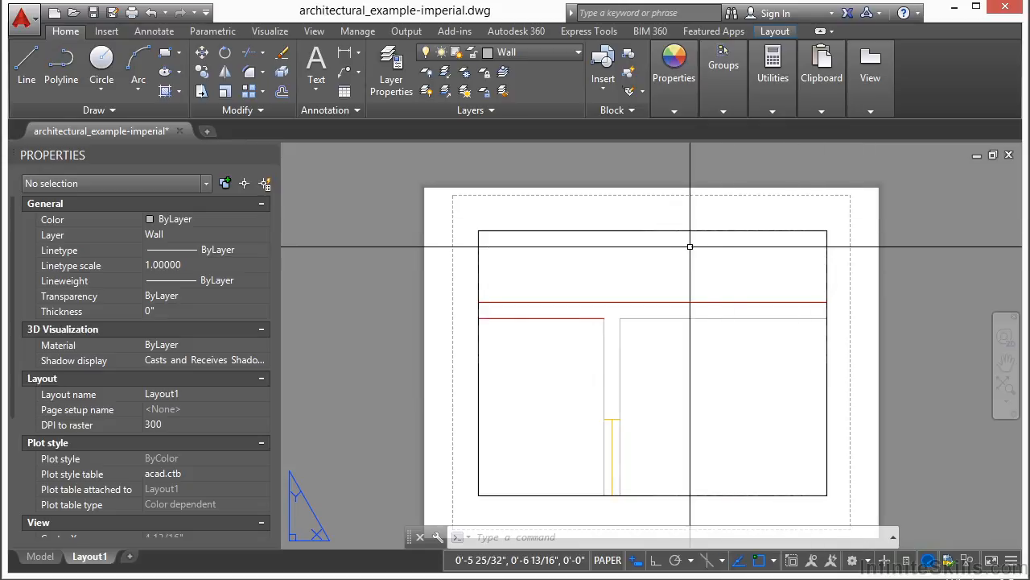
pyautogui.scroll(-2, 671, 246)
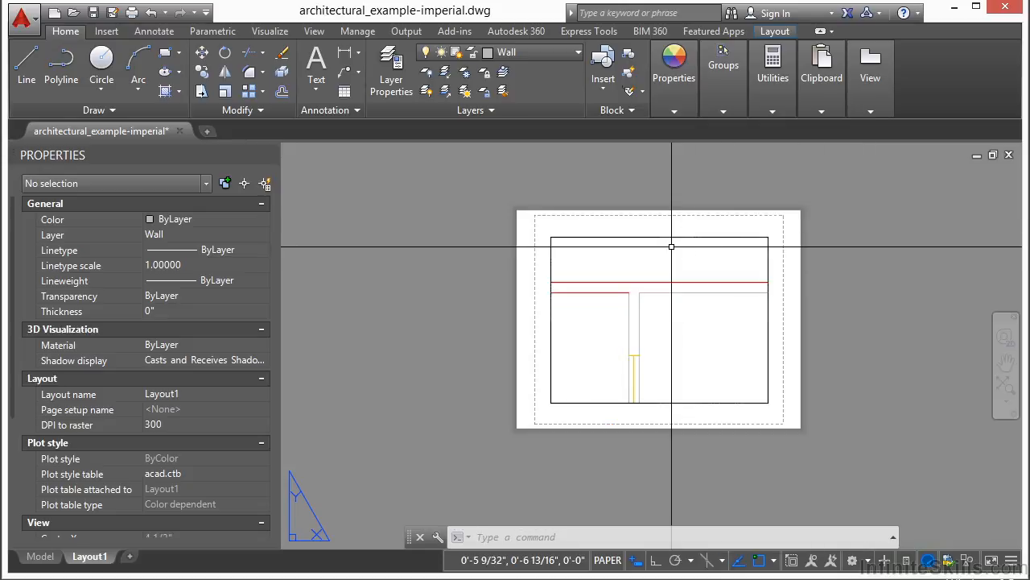